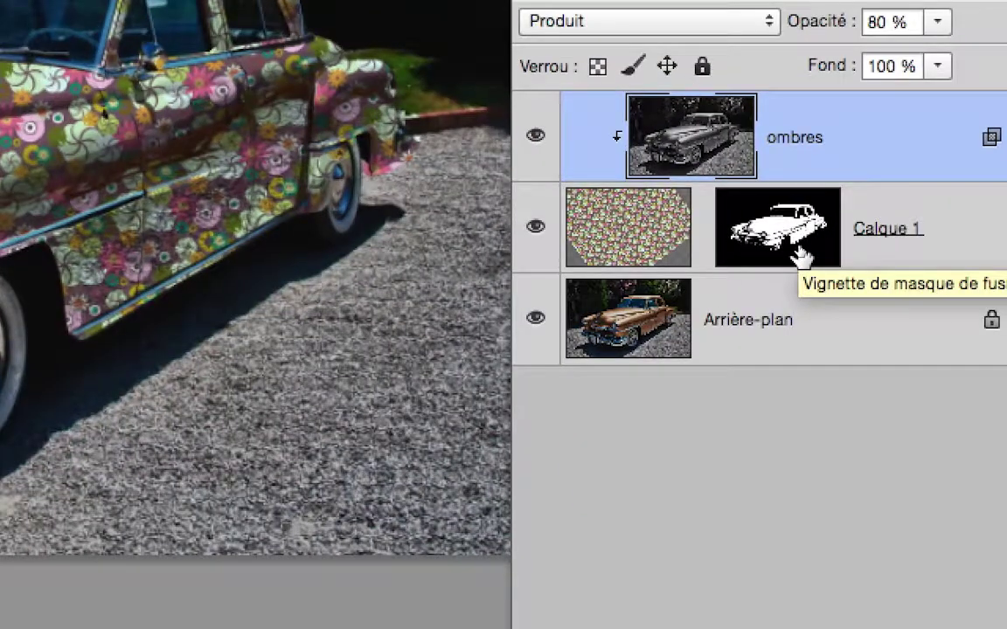
- Select the layer mask of Calque 1 and display the document's channels next to the layers
left_click(802, 255)
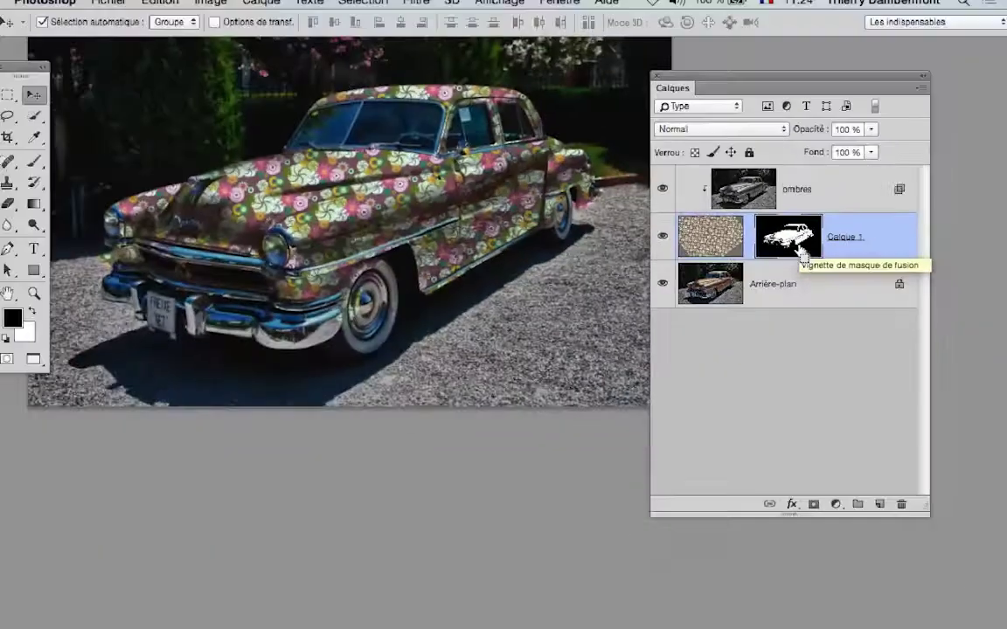
scroll(524, 264, "down", 1)
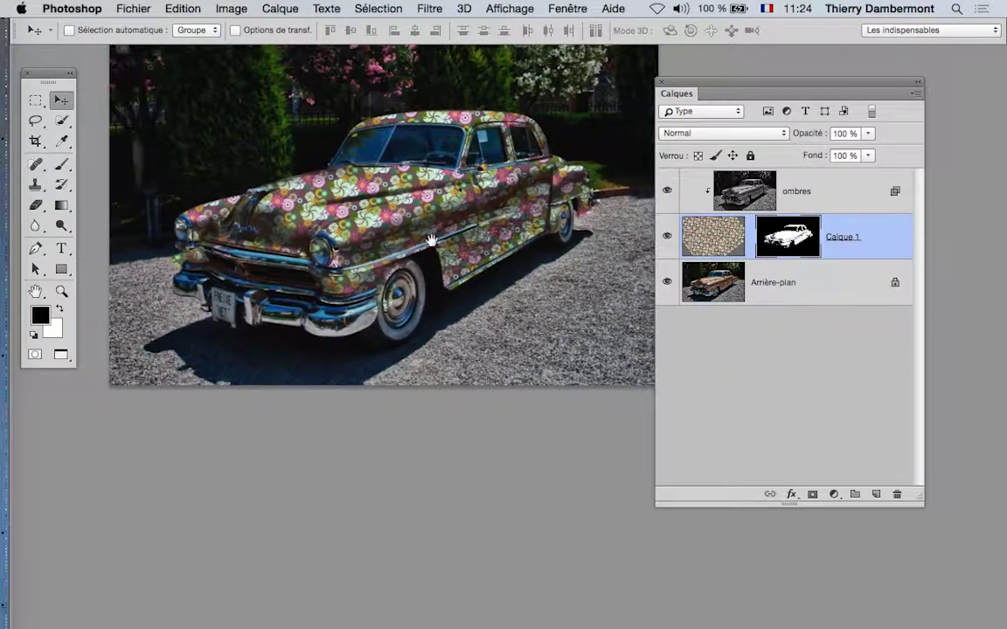
left_click_drag(388, 217, 327, 201)
left_click(560, 8)
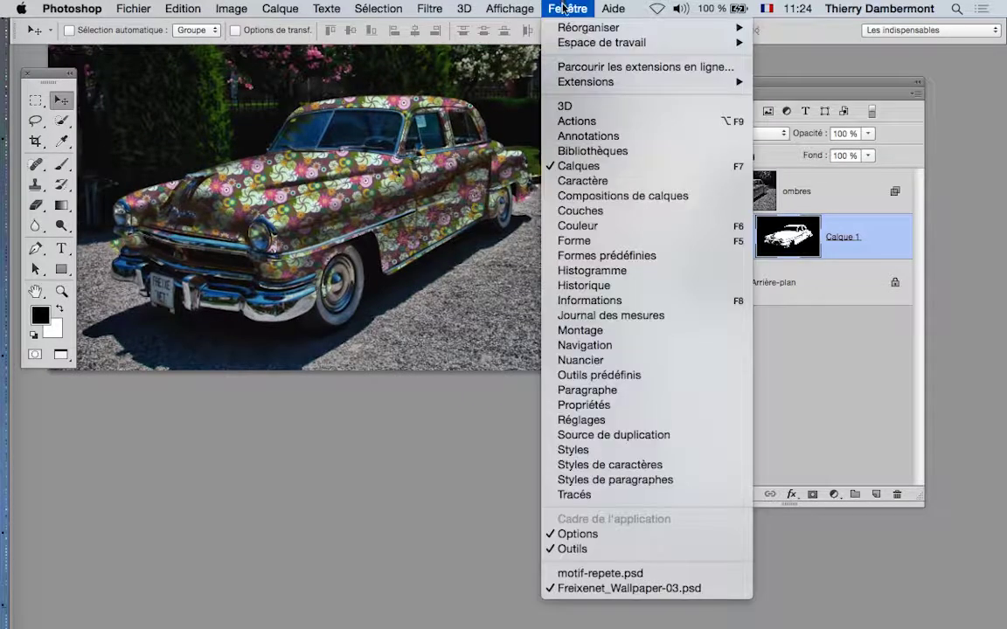
left_click(691, 247)
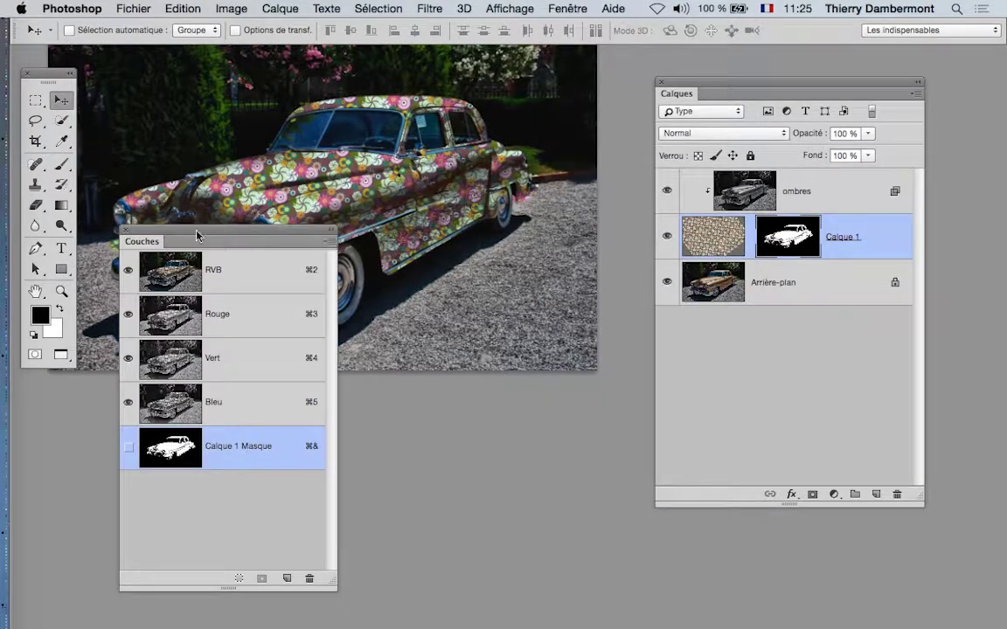
left_click_drag(177, 234, 543, 83)
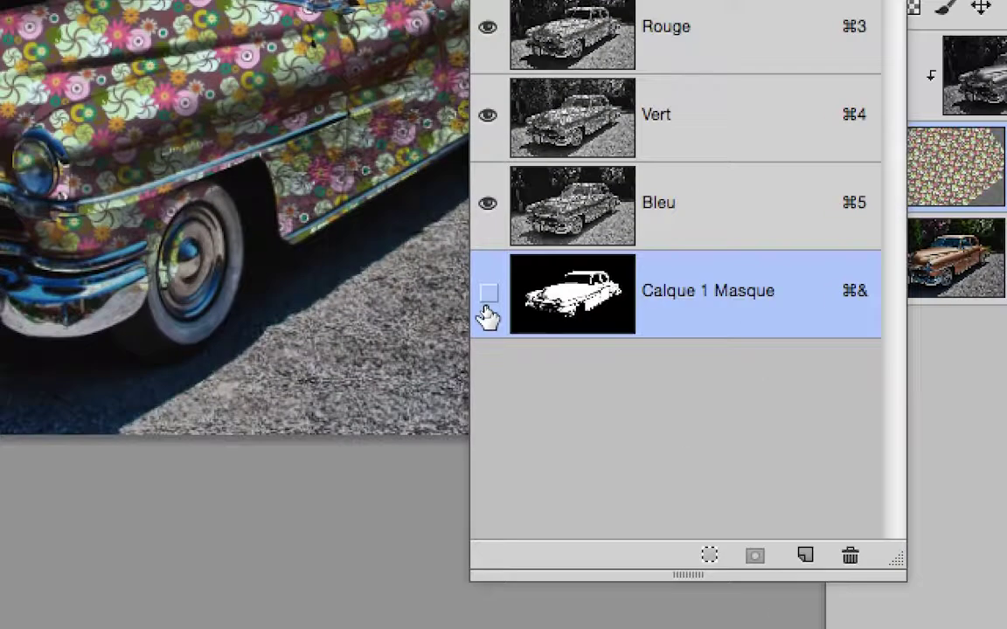
- Show the Calque 1 Masque channel as a coloured overlay on the image, switching its visibility off and on again
left_click(486, 301)
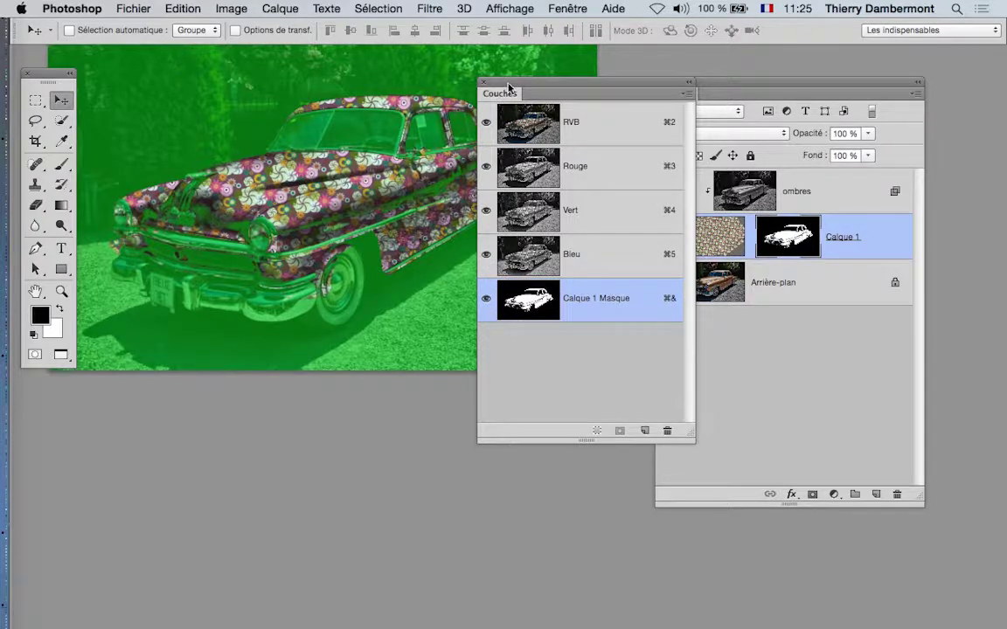
left_click_drag(508, 92, 420, 306)
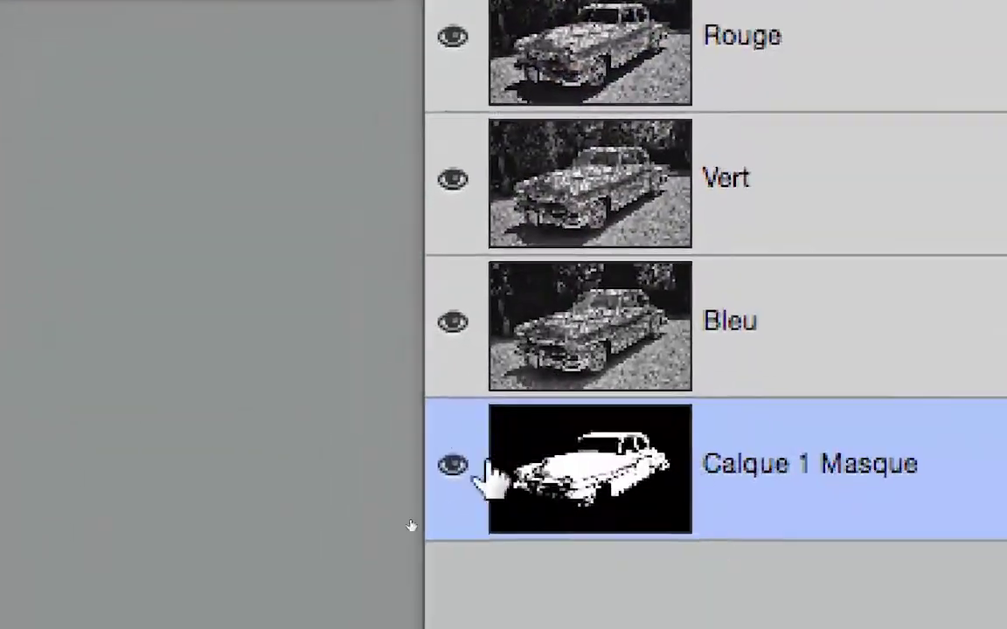
left_click(453, 466)
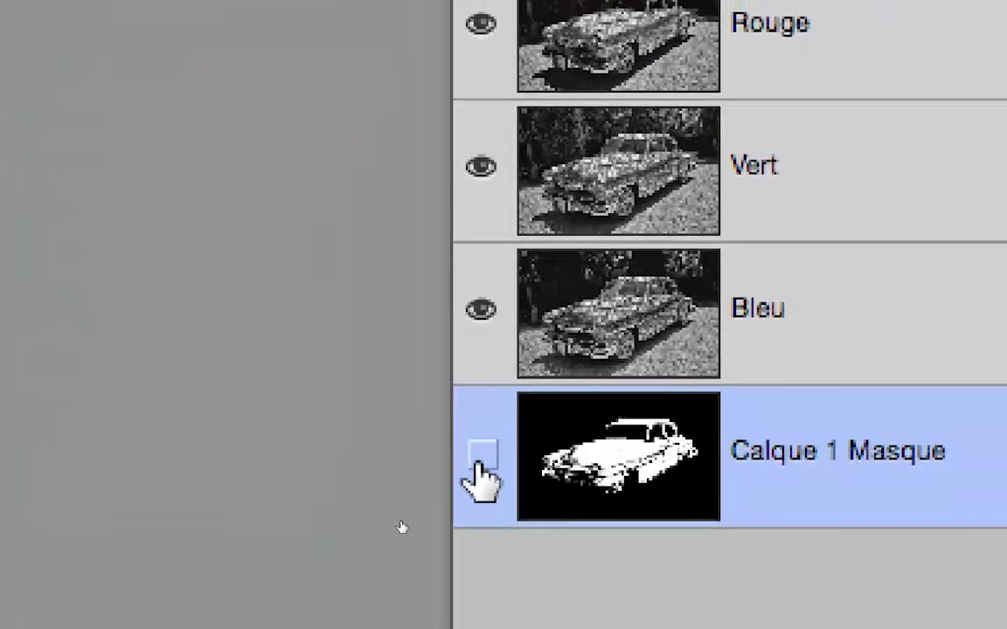
left_click(453, 465)
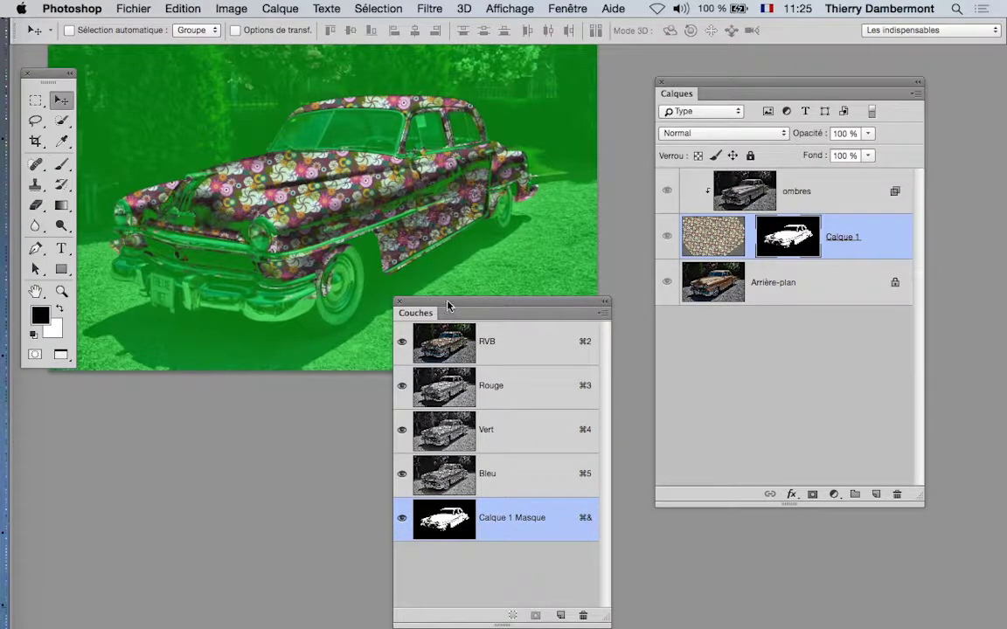
- Clear the view of the car and paint white on the mask with the Brush over the covered area of the front fender
left_click_drag(448, 302, 445, 402)
scroll(246, 214, "up", 5)
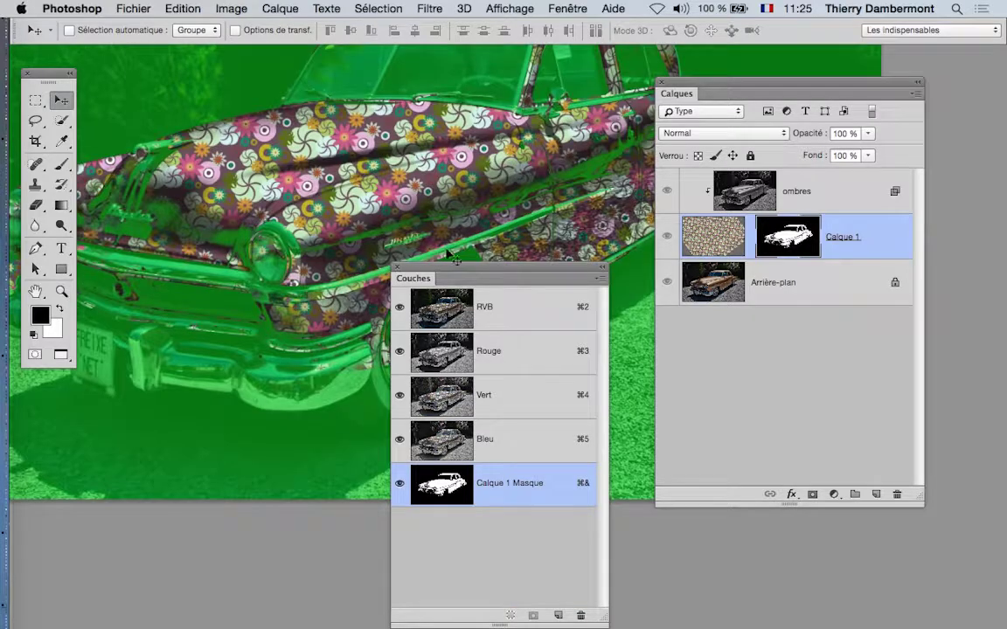
left_click_drag(660, 83, 859, 148)
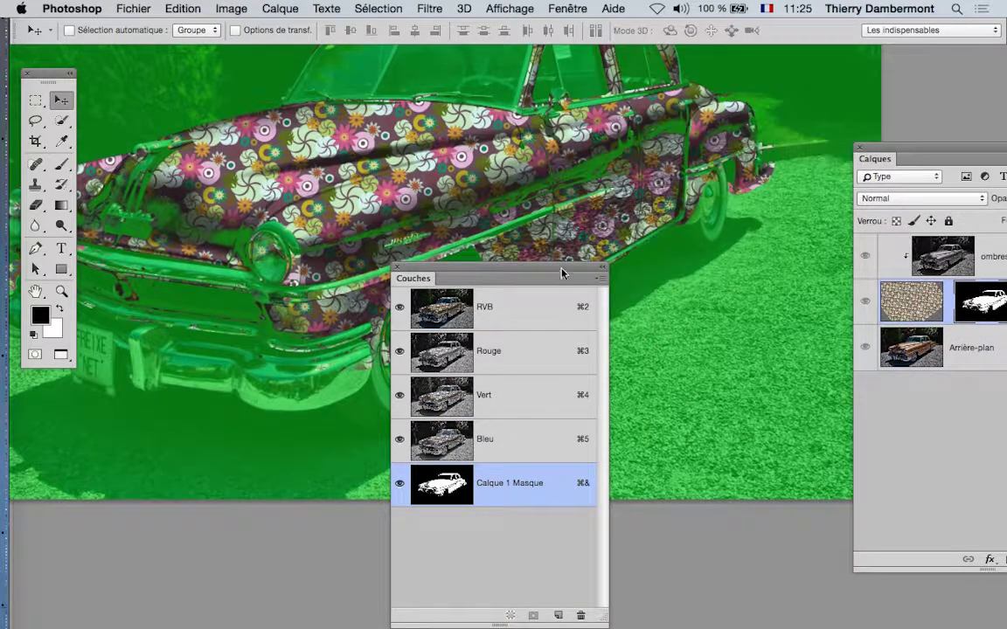
left_click_drag(562, 274, 302, 500)
left_click(61, 164)
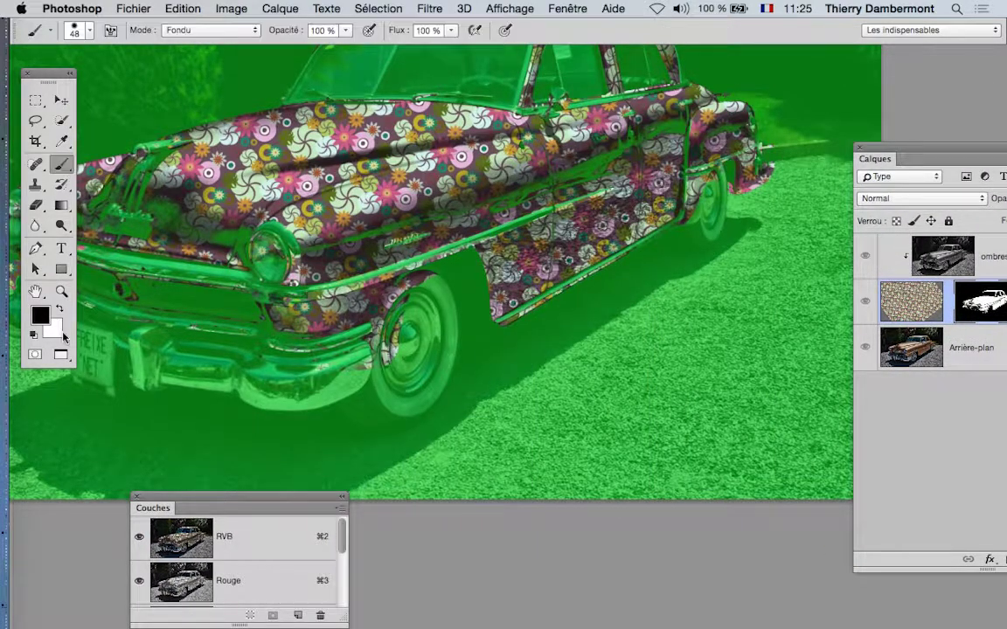
left_click(59, 310)
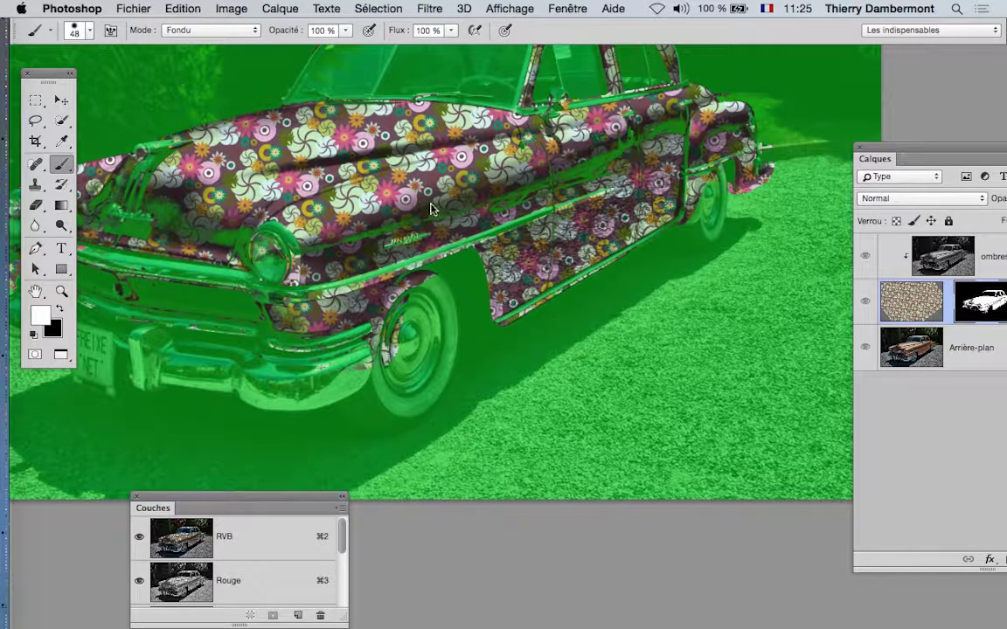
mouse_move(430, 208)
left_mouse_down()
mouse_move(389, 197)
mouse_move(371, 219)
mouse_move(378, 223)
left_mouse_up()
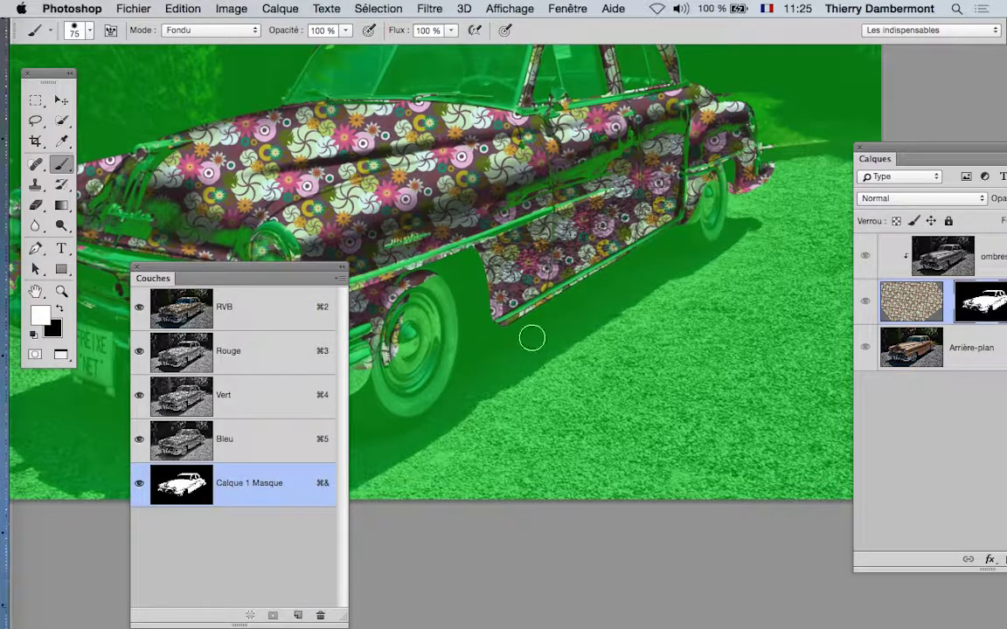
- Paint white on the mask with a 75 px brush over the covered areas of the doors and beside the headlight
left_click_drag(342, 617, 322, 559)
left_click_drag(266, 270, 156, 392)
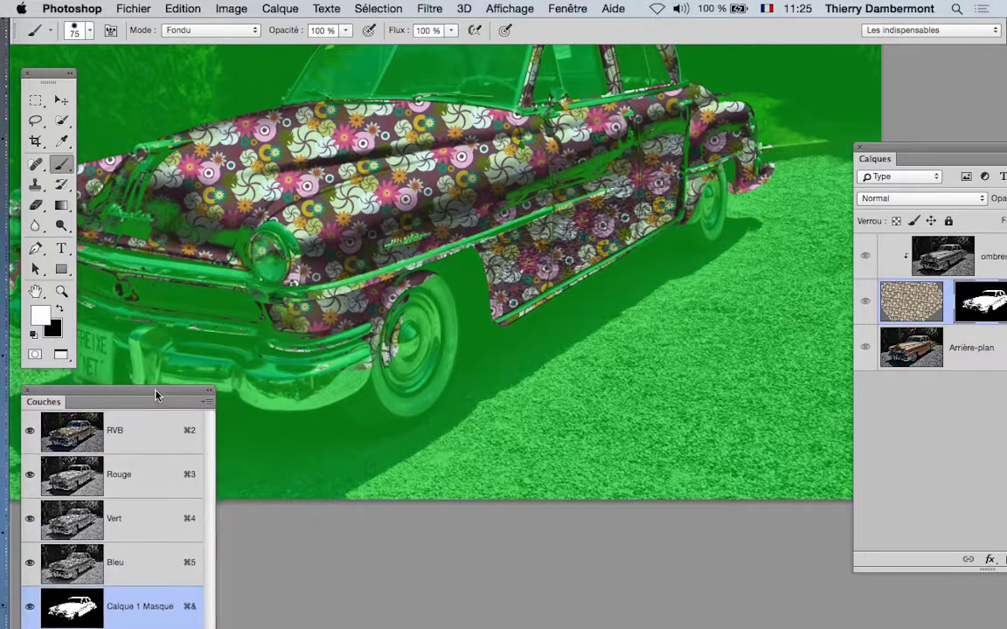
mouse_move(552, 178)
left_mouse_down()
mouse_move(676, 117)
mouse_move(664, 131)
left_mouse_up()
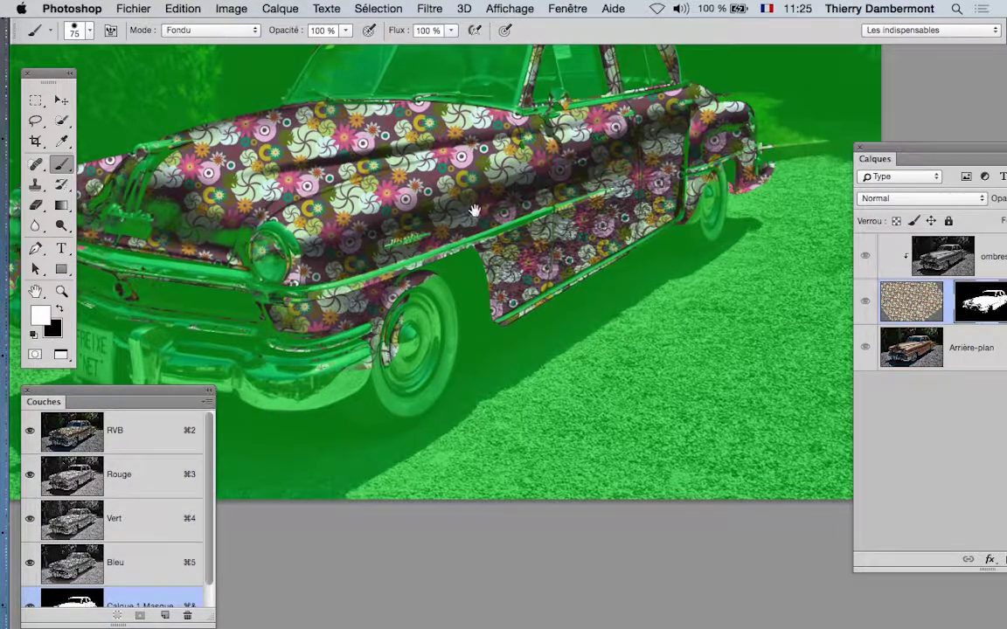
left_click_drag(477, 209, 625, 213)
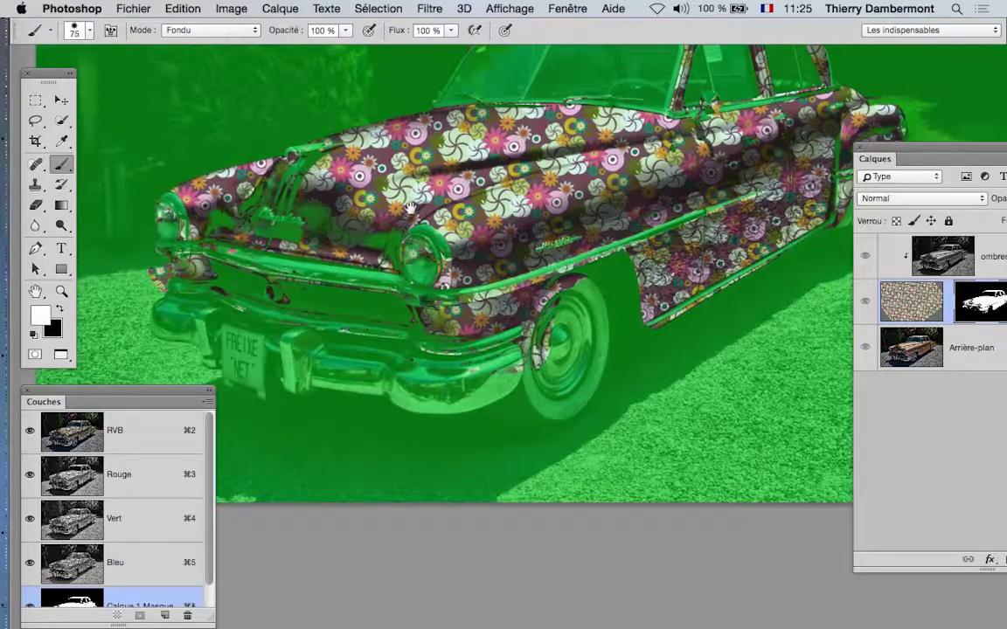
left_click(386, 245)
- Target Calque 1's layer mask and paint white over the remaining covered spots on the hood and the car's side
left_click_drag(966, 154, 881, 151)
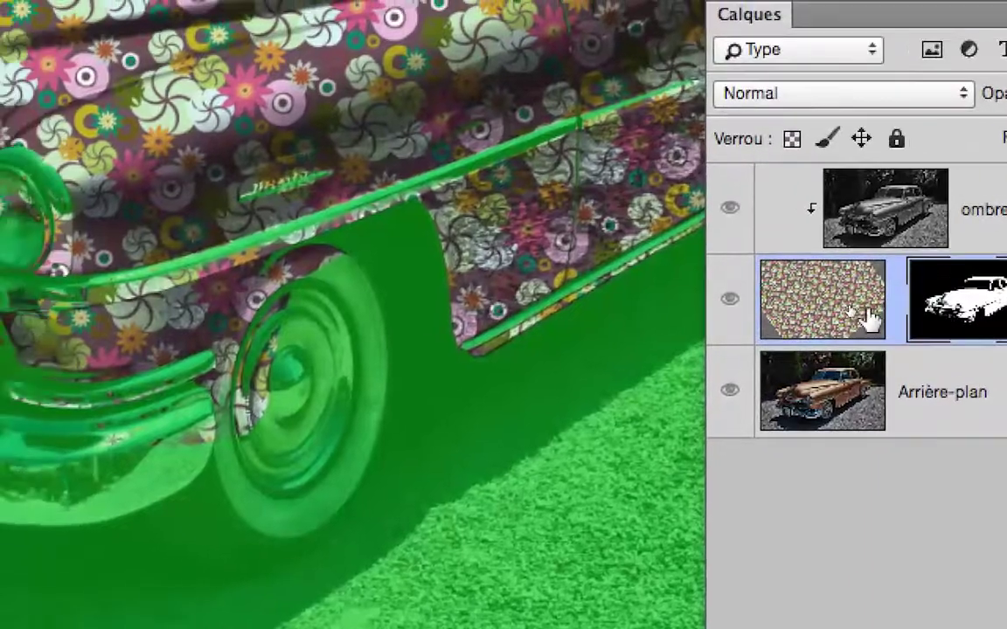
left_click(831, 306)
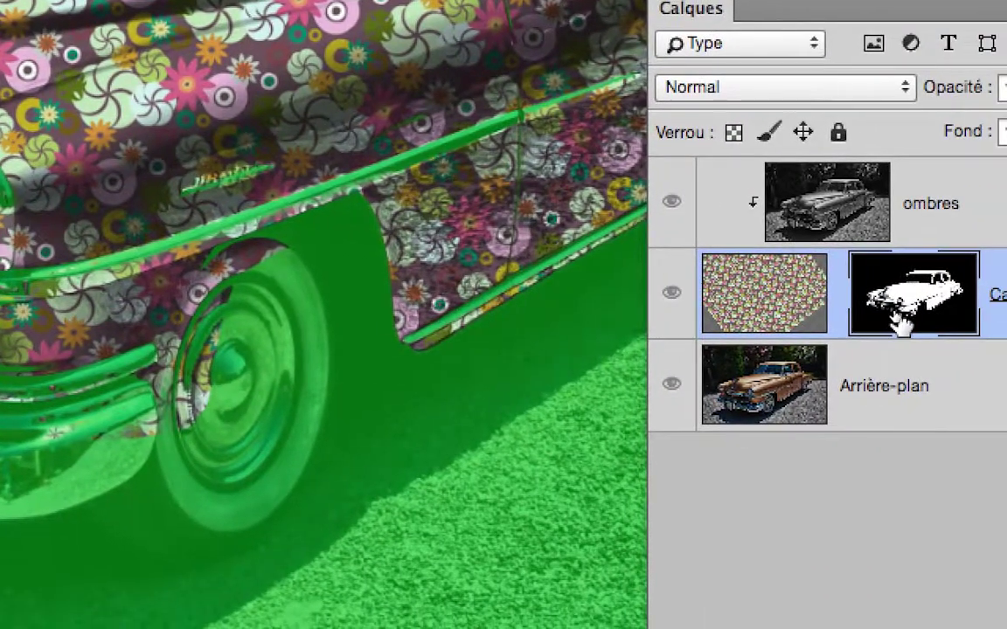
left_click(957, 326)
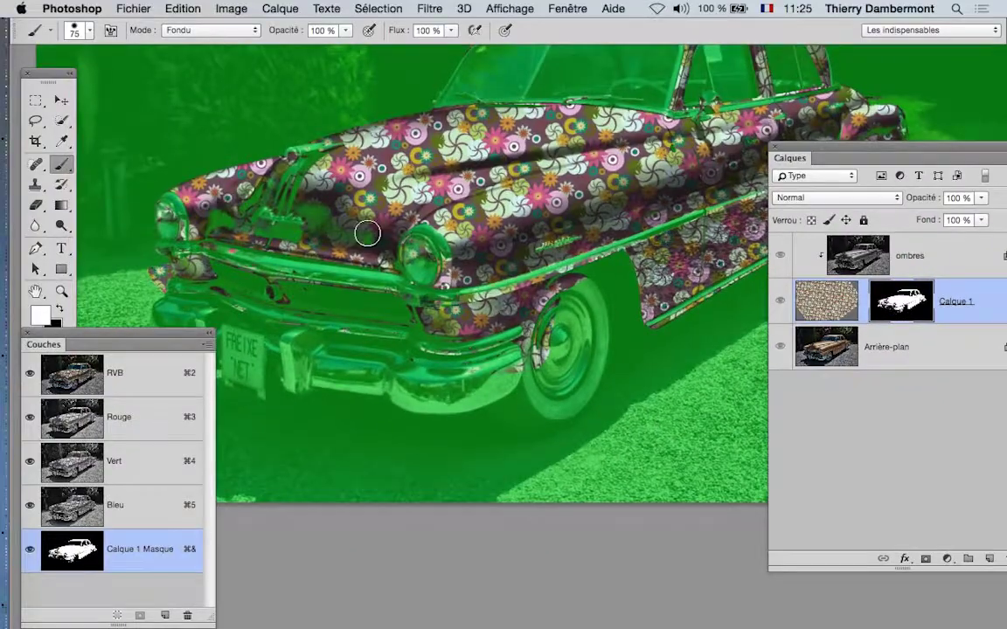
scroll(319, 214, "left", 5)
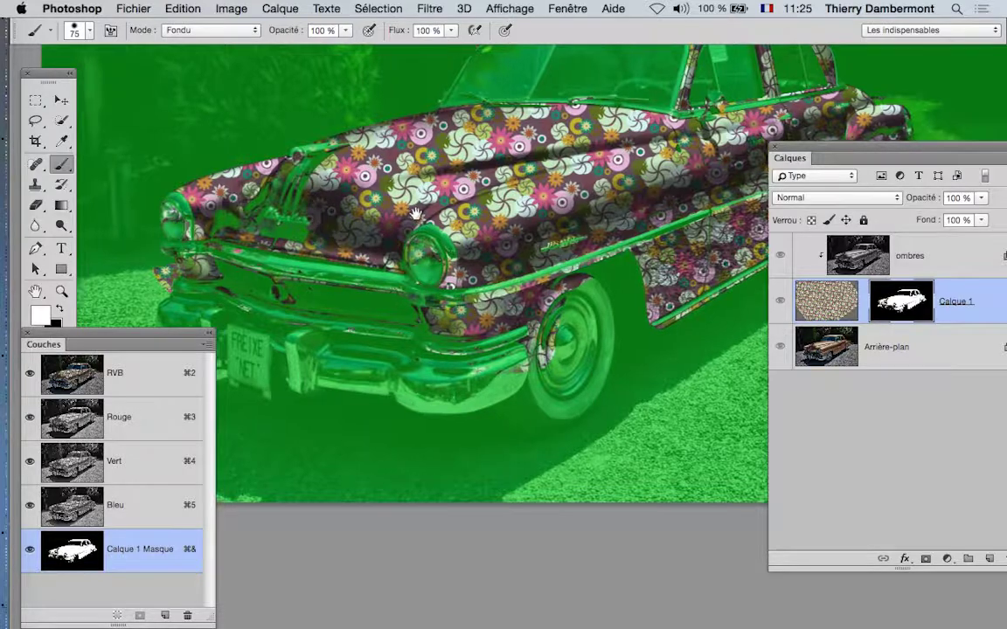
mouse_move(343, 193)
left_mouse_down()
mouse_move(319, 179)
mouse_move(259, 231)
mouse_move(239, 200)
mouse_move(271, 204)
mouse_move(534, 155)
left_mouse_up()
scroll(593, 169, "right", 5)
scroll(593, 169, "right", 3)
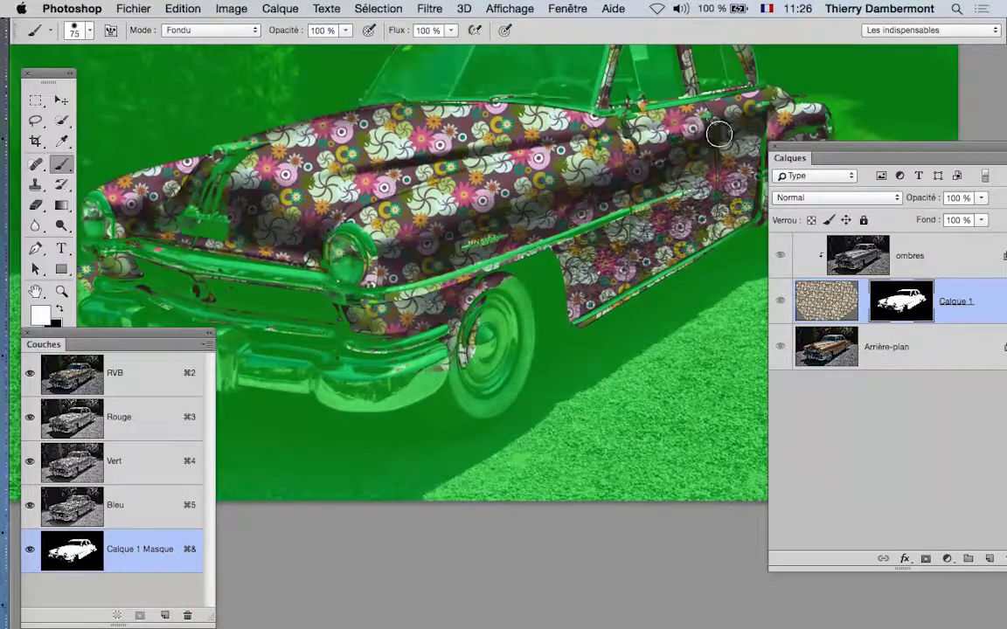
left_click_drag(720, 154, 645, 131)
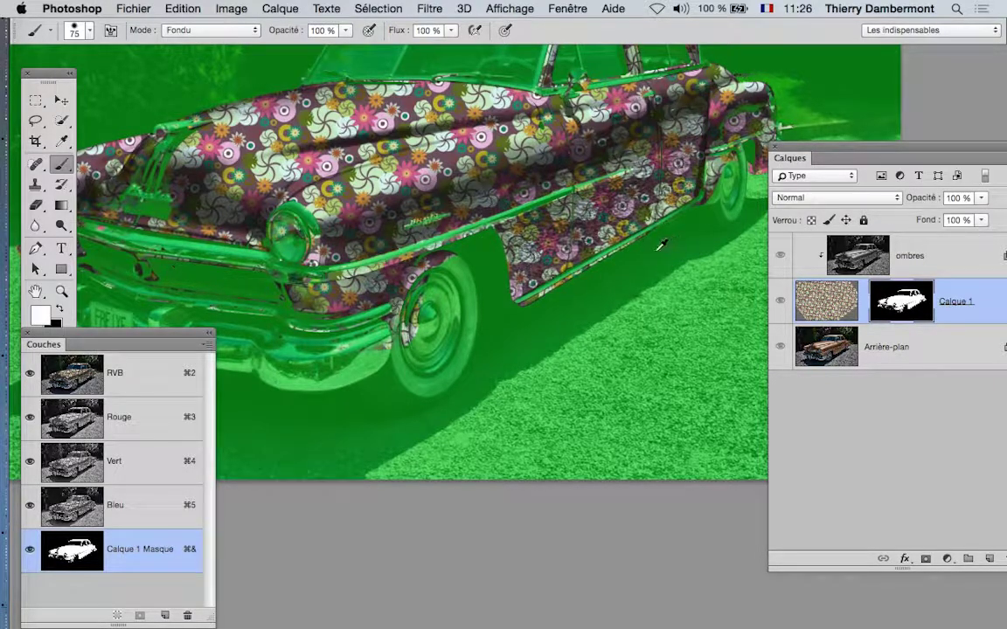
- Hide the Calque 1 Masque channel to remove the green overlay from the image
scroll(662, 248, "down", 2)
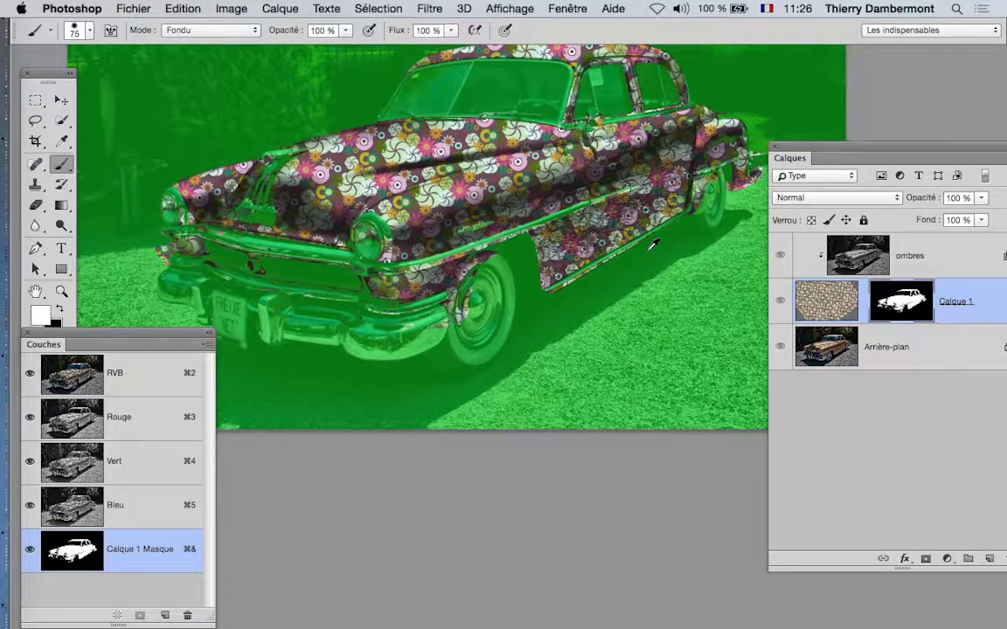
left_click_drag(201, 332, 785, 87)
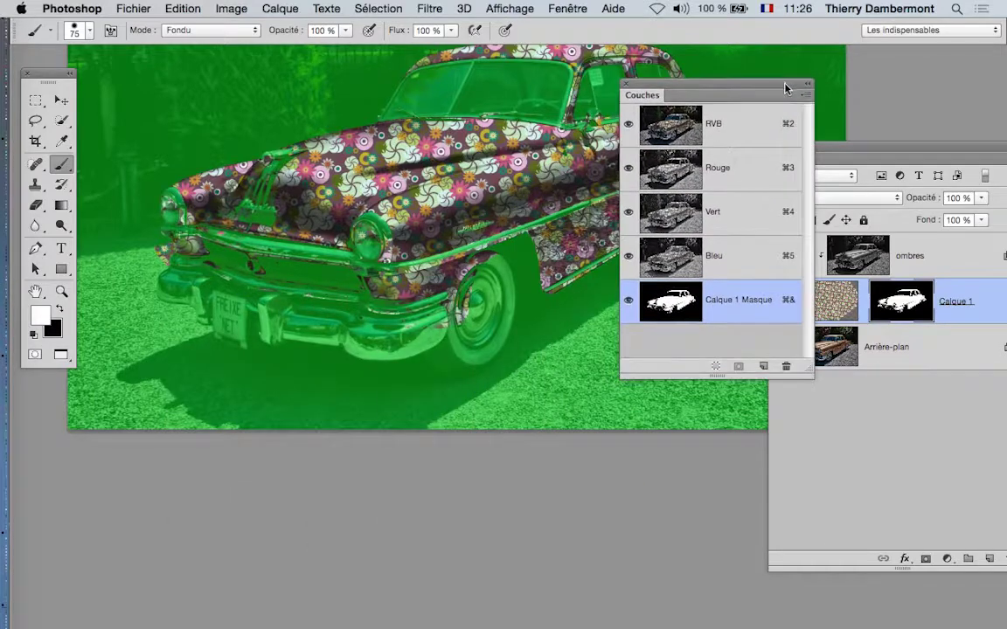
left_click(830, 150)
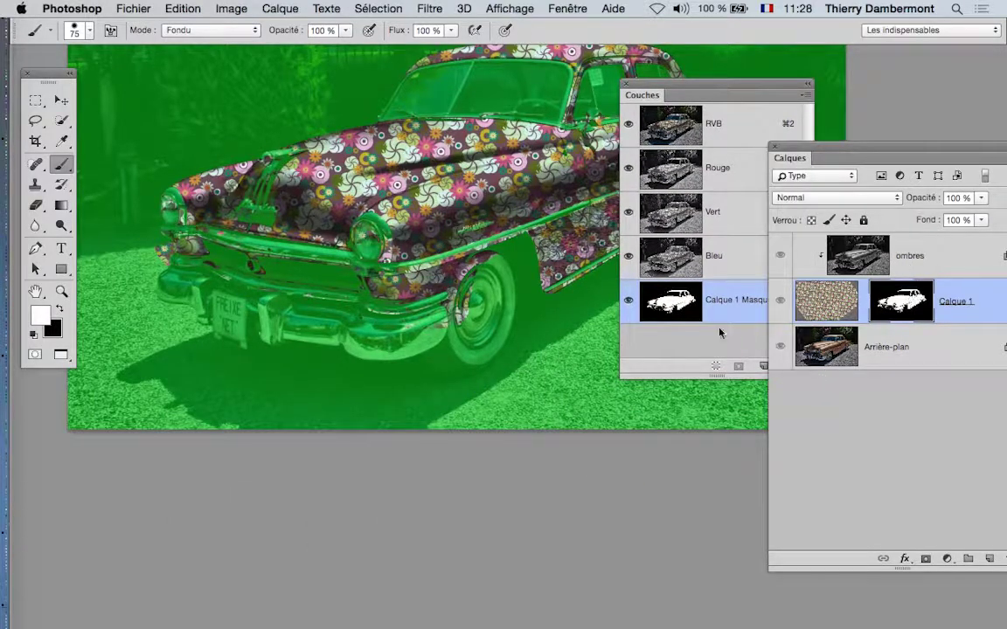
left_click(630, 317)
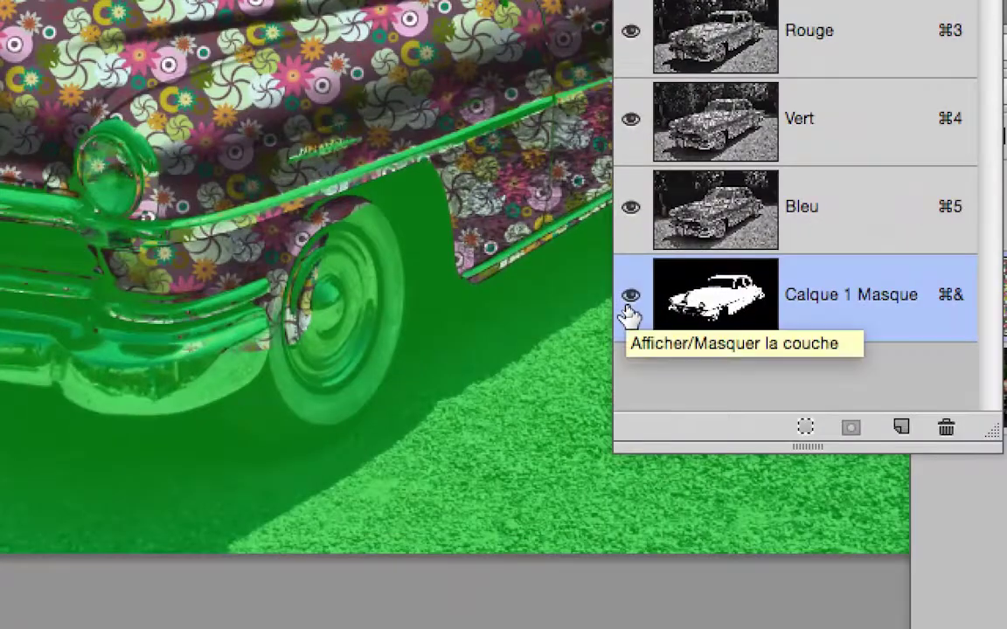
left_click(628, 306)
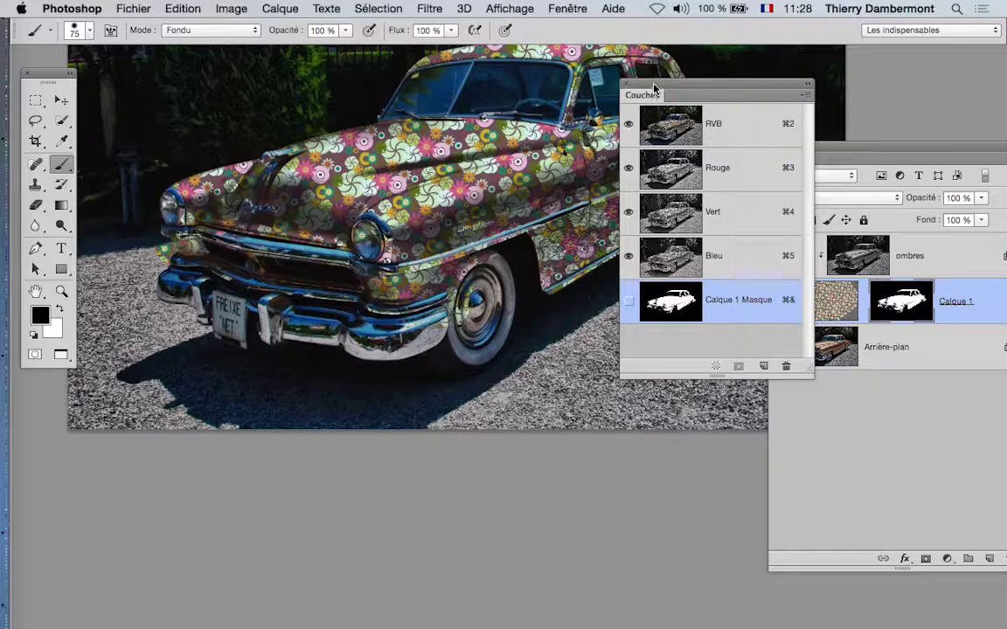
- Move the channels and layers lists clear of the car so that the whole vehicle is in view
left_click_drag(654, 88, 99, 410)
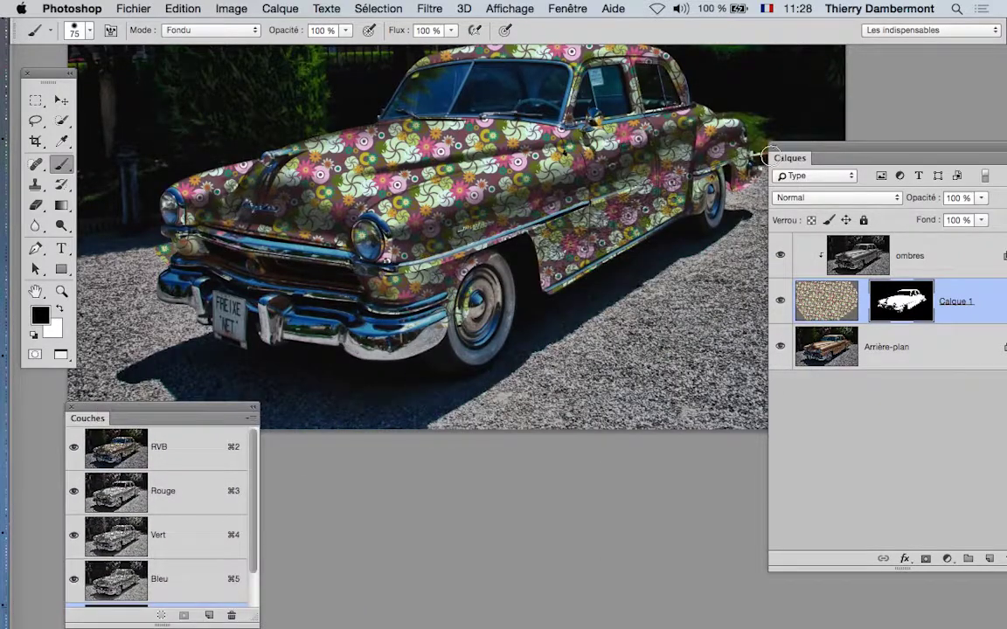
mouse_move(790, 150)
left_mouse_down()
mouse_move(776, 103)
mouse_move(756, 90)
mouse_move(792, 138)
left_mouse_up()
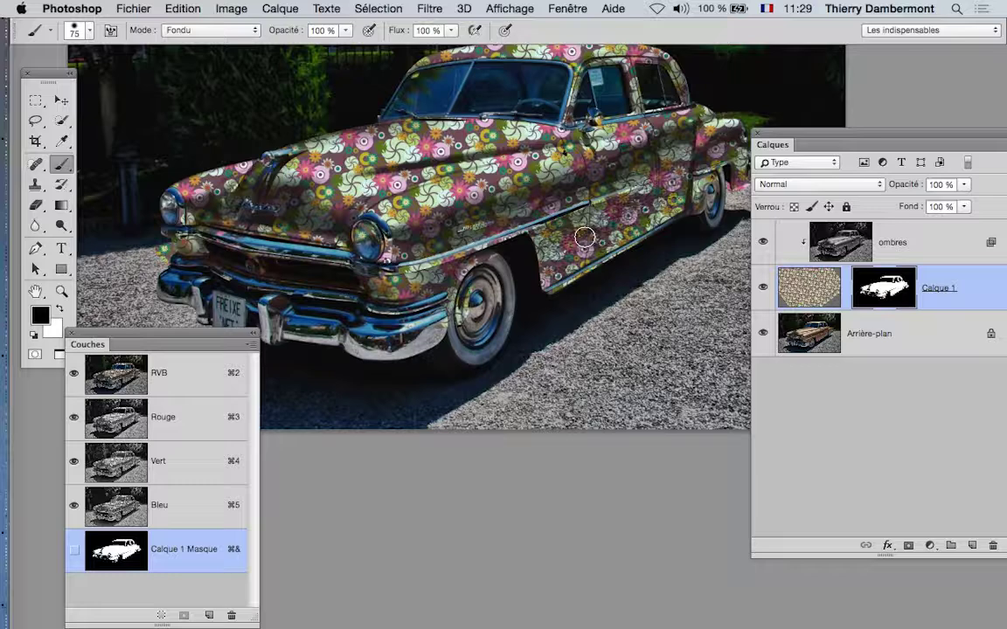
left_click_drag(844, 150, 822, 110)
scroll(662, 170, "down", 2)
scroll(662, 171, "down", 2)
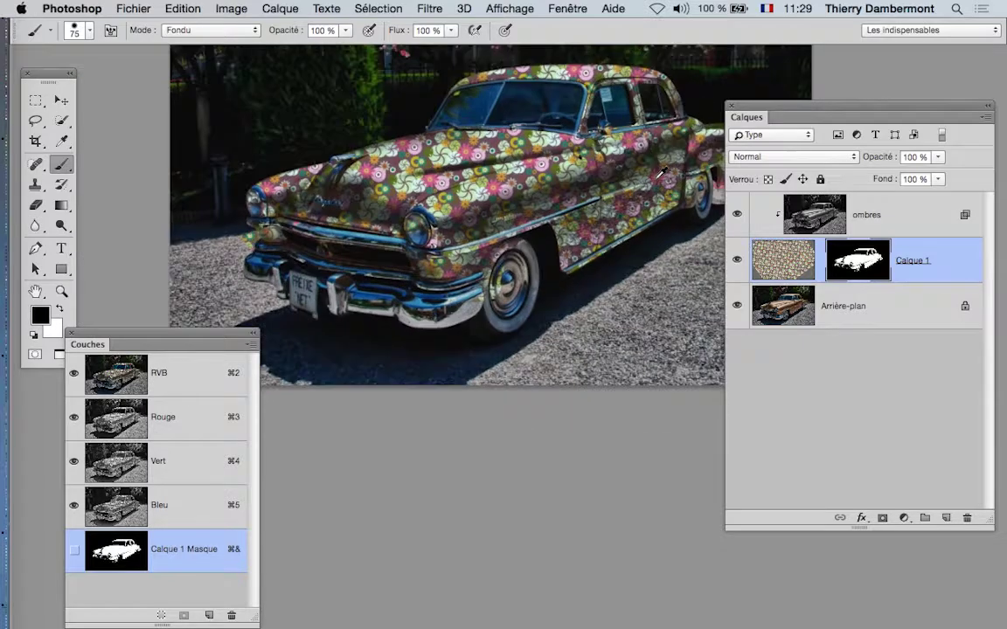
scroll(559, 151, "right", 3)
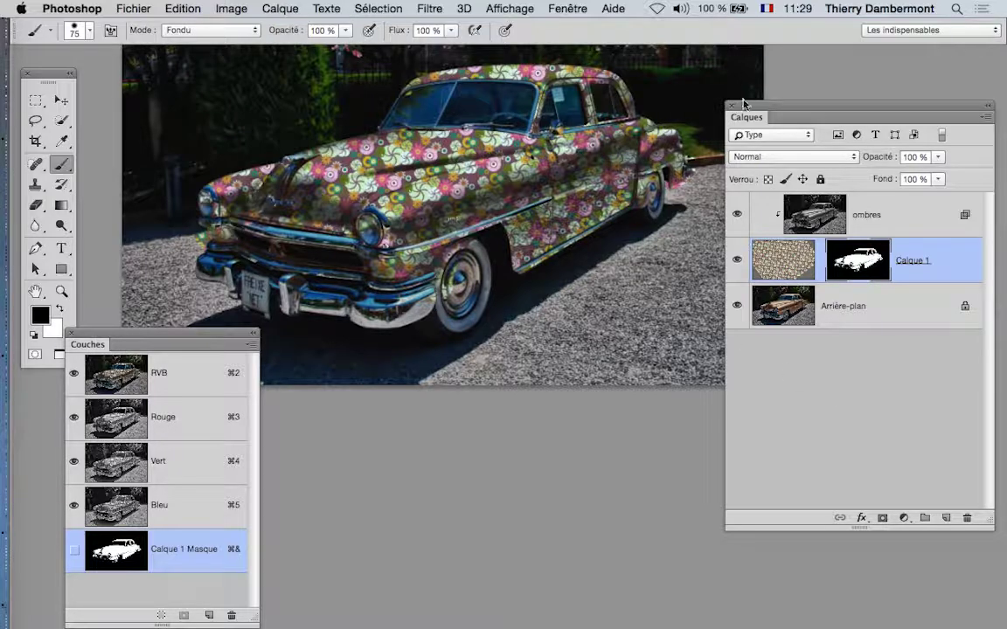
left_click_drag(777, 110, 753, 77)
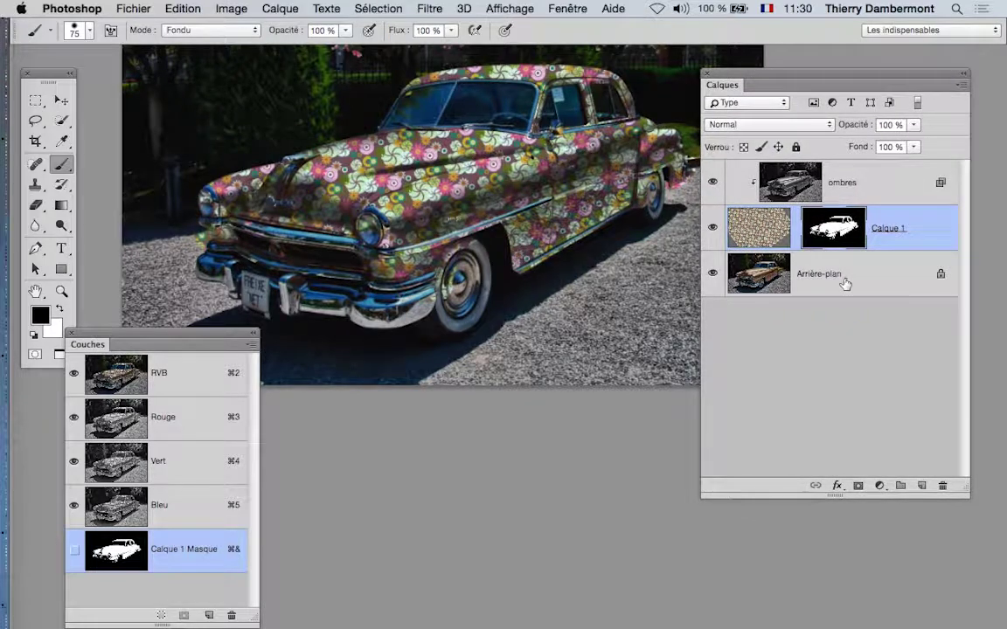